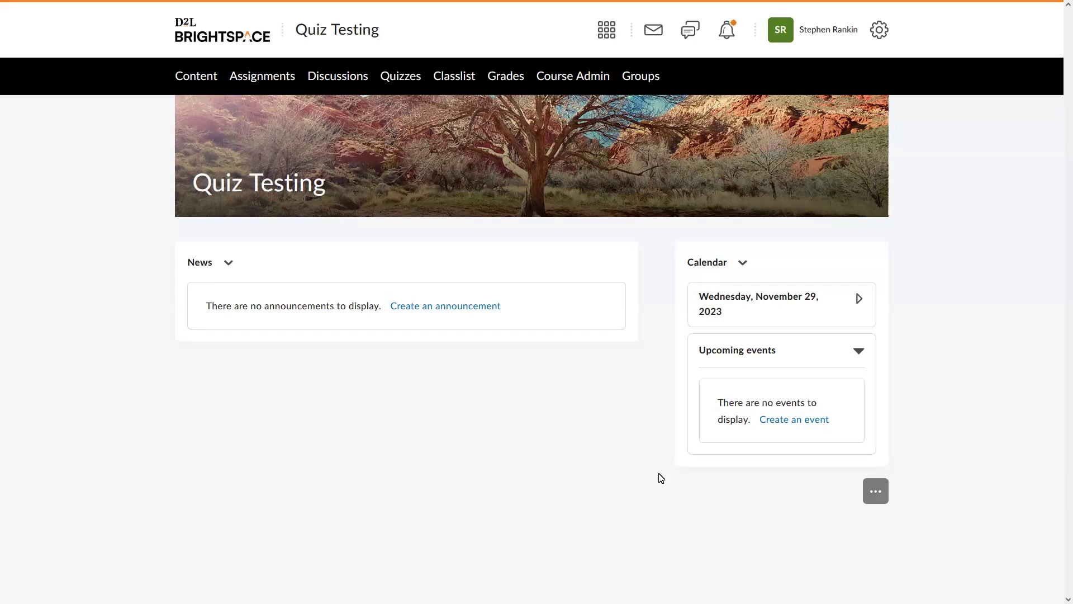
Go to the Quizzes page from the Quiz Testing course navigation bar
{"action": "mouse_move", "coordinate": [511, 214]}
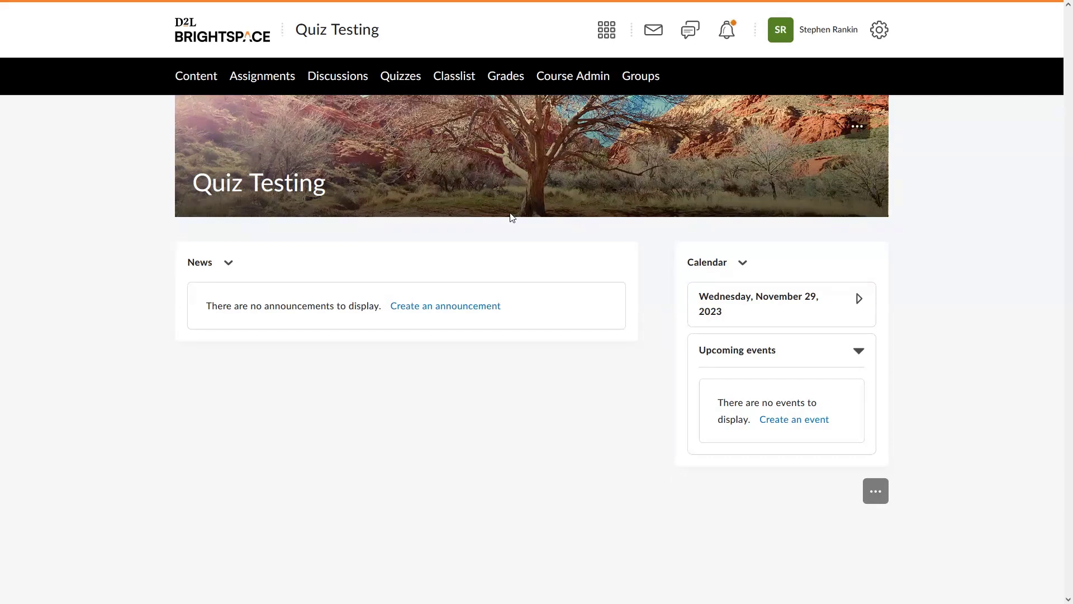
{"action": "left_click", "coordinate": [470, 306]}
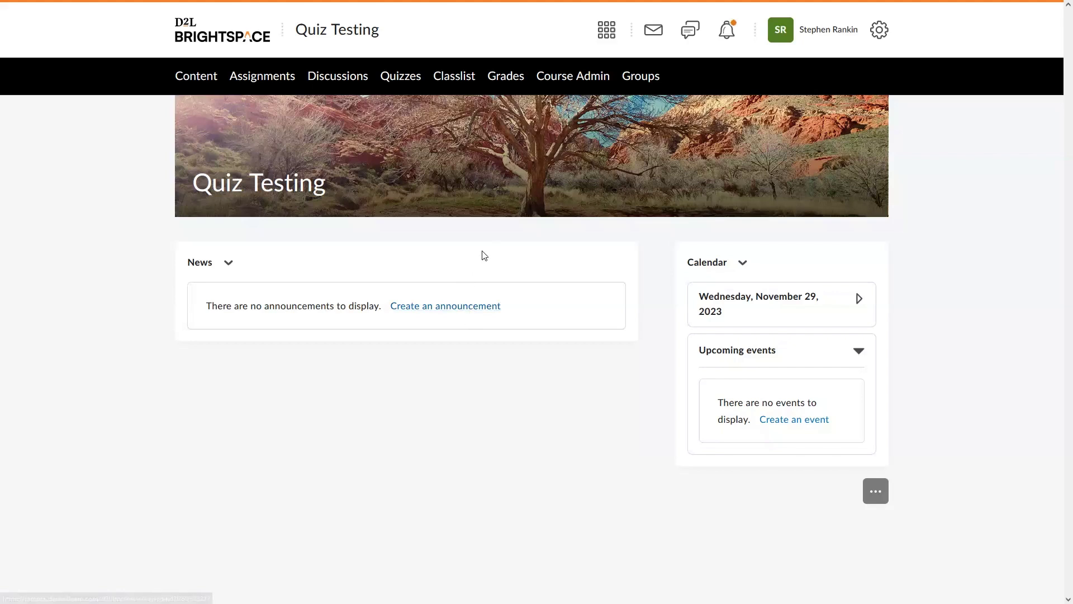
{"action": "left_click", "coordinate": [398, 80]}
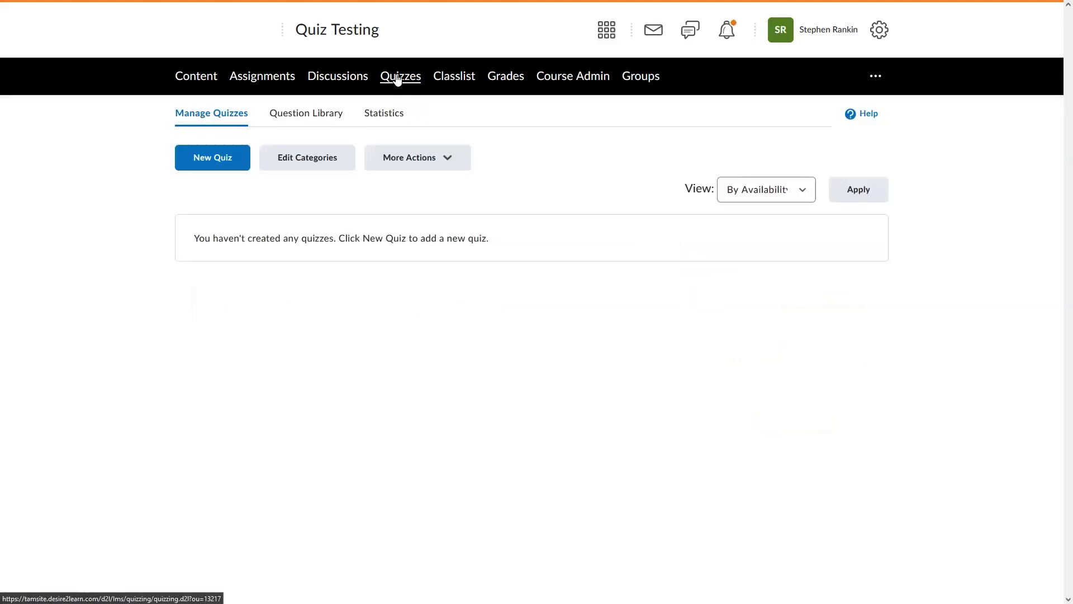
{"action": "left_click", "coordinate": [302, 117]}
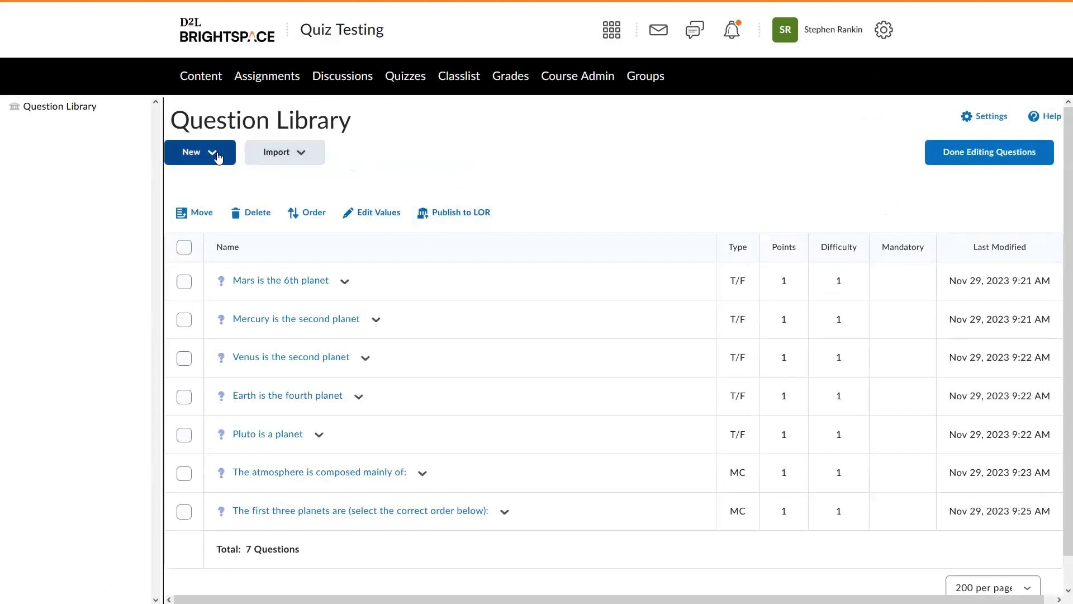
{"action": "left_click", "coordinate": [218, 158]}
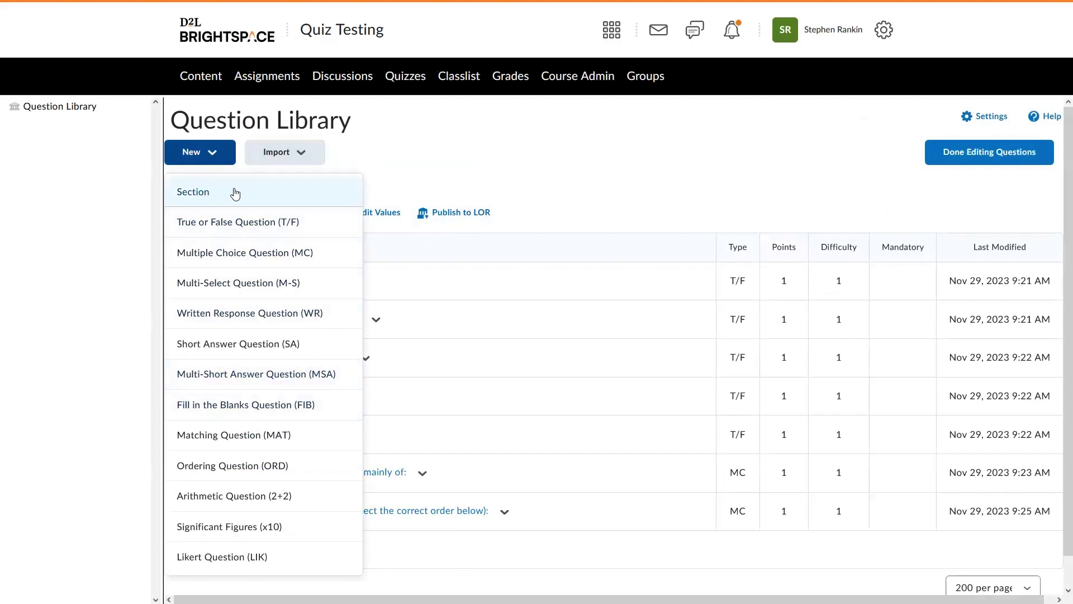
{"action": "left_click", "coordinate": [532, 146]}
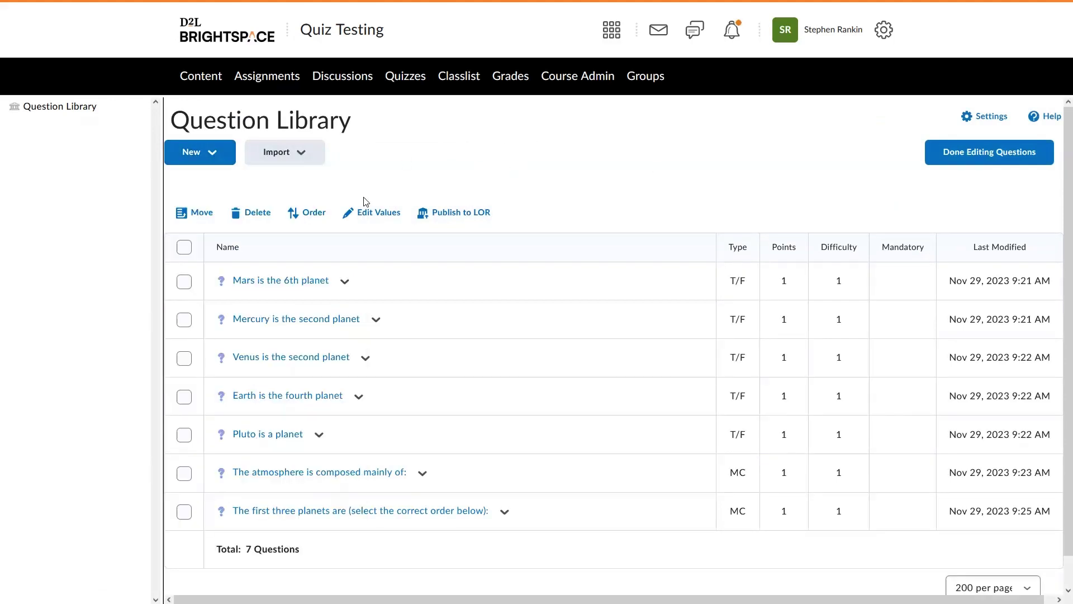
{"action": "left_click", "coordinate": [999, 155]}
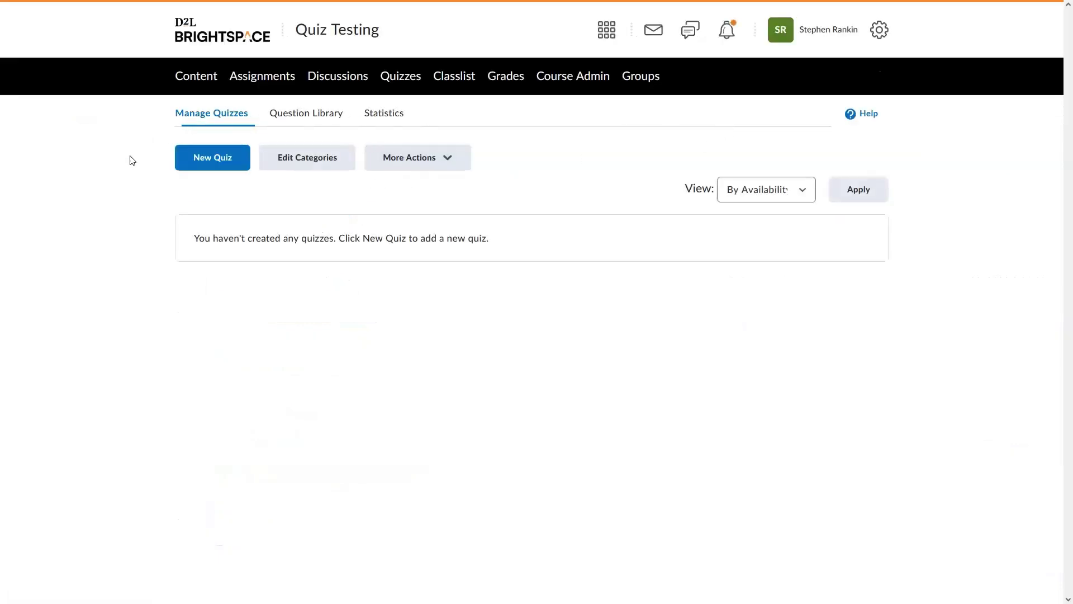
Create a new quiz named Quiz #1 and start adding a question pool to it
{"action": "left_click", "coordinate": [200, 163]}
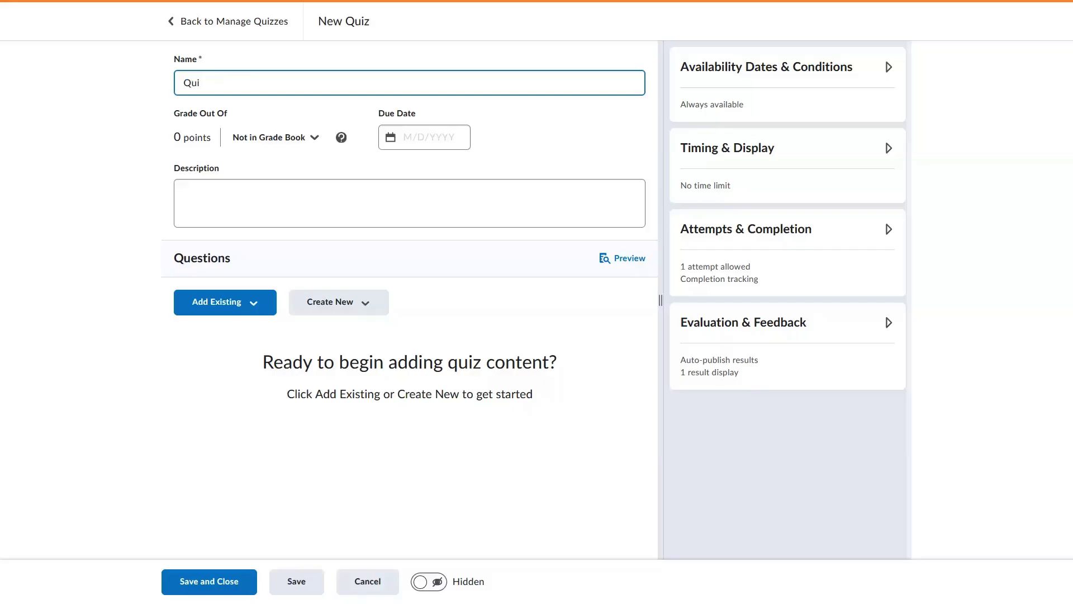
{"action": "left_click", "coordinate": [193, 218]}
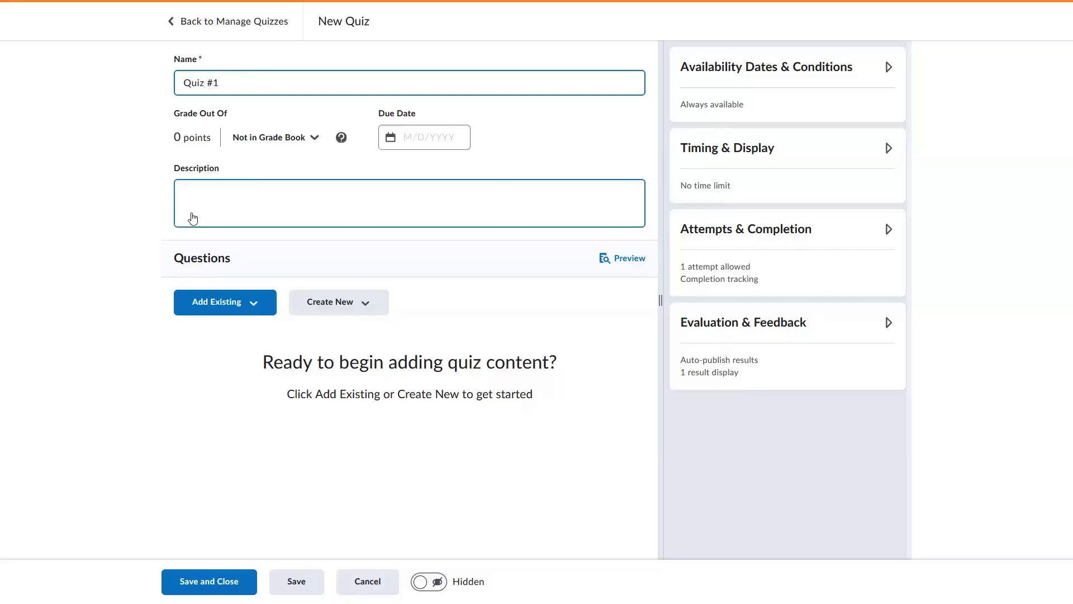
{"action": "left_click", "coordinate": [343, 312]}
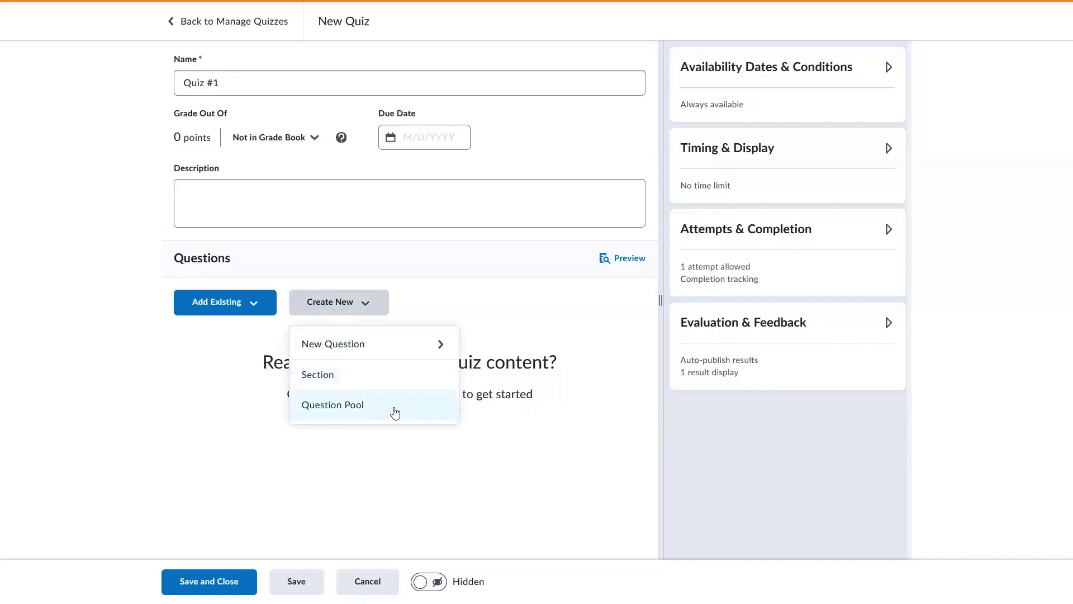
{"action": "left_click", "coordinate": [362, 410]}
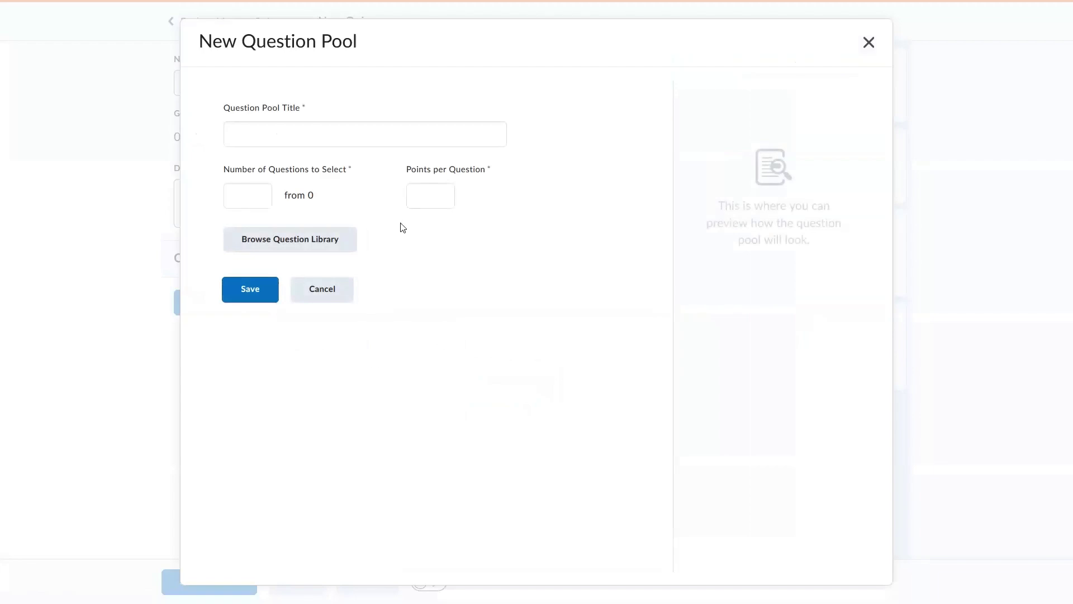
Title the pool 'Section 1' and import all 7 question library questions into it
{"action": "left_click", "coordinate": [364, 134]}
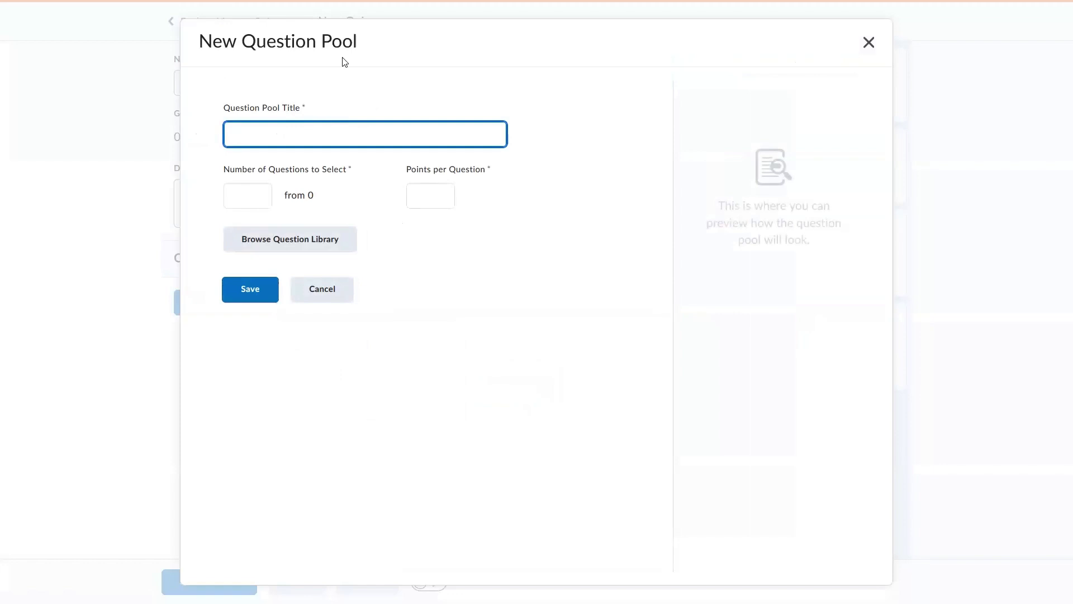
{"action": "type", "text": "Section 1"}
{"action": "left_click", "coordinate": [315, 244]}
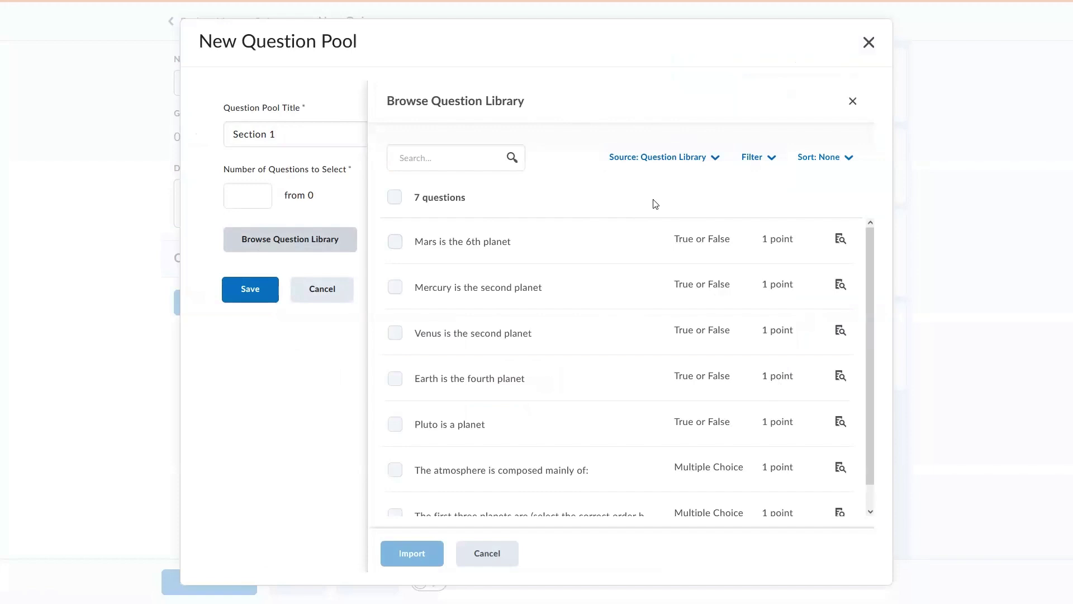
{"action": "scroll", "coordinate": [400, 200], "scroll_direction": "down", "scroll_amount": 1}
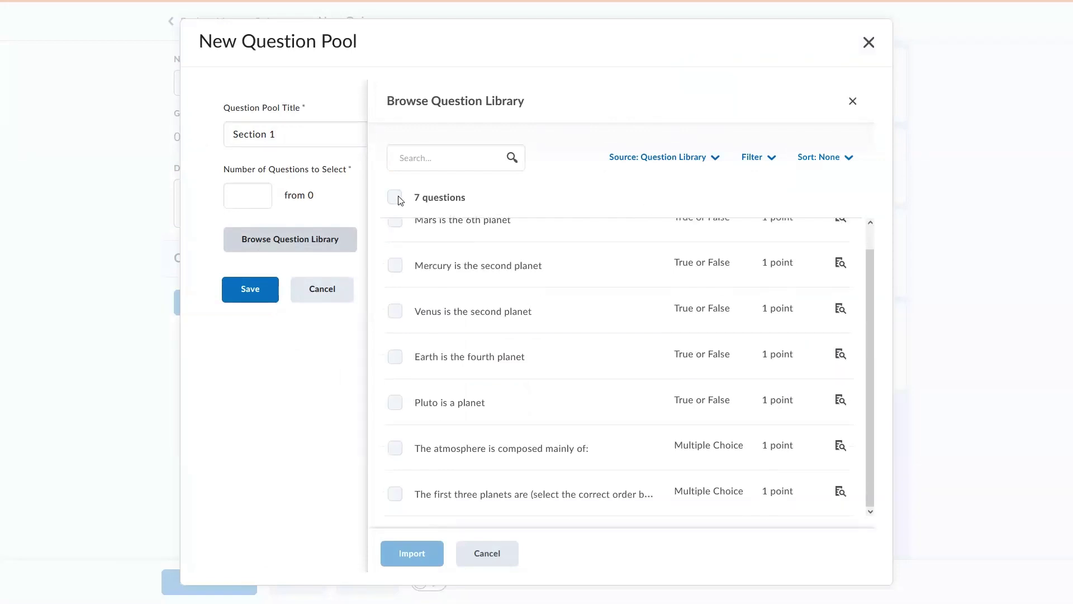
{"action": "left_click", "coordinate": [395, 198]}
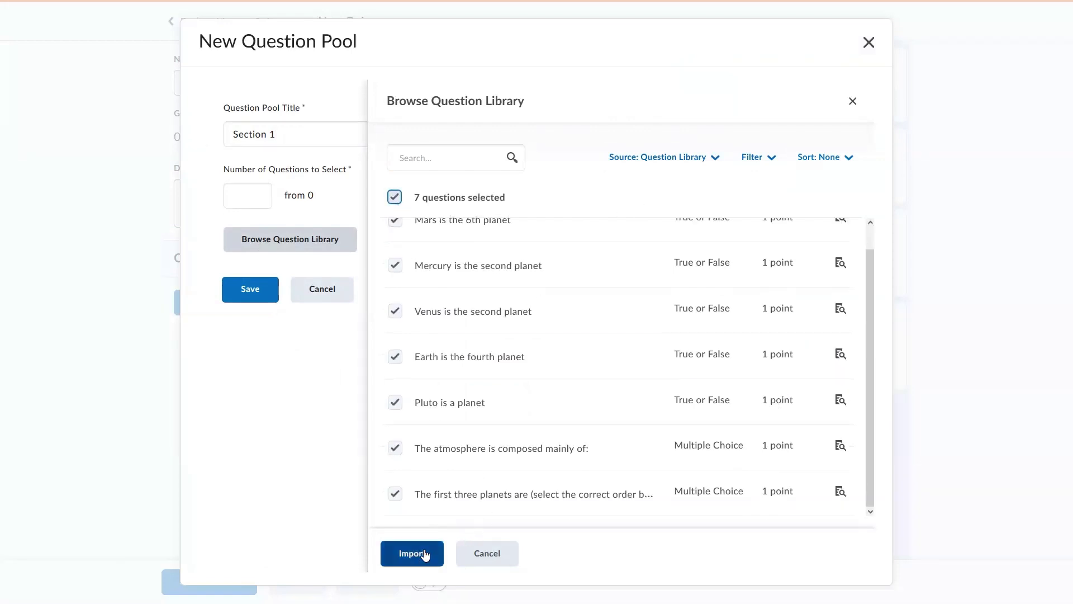
{"action": "left_click", "coordinate": [416, 551]}
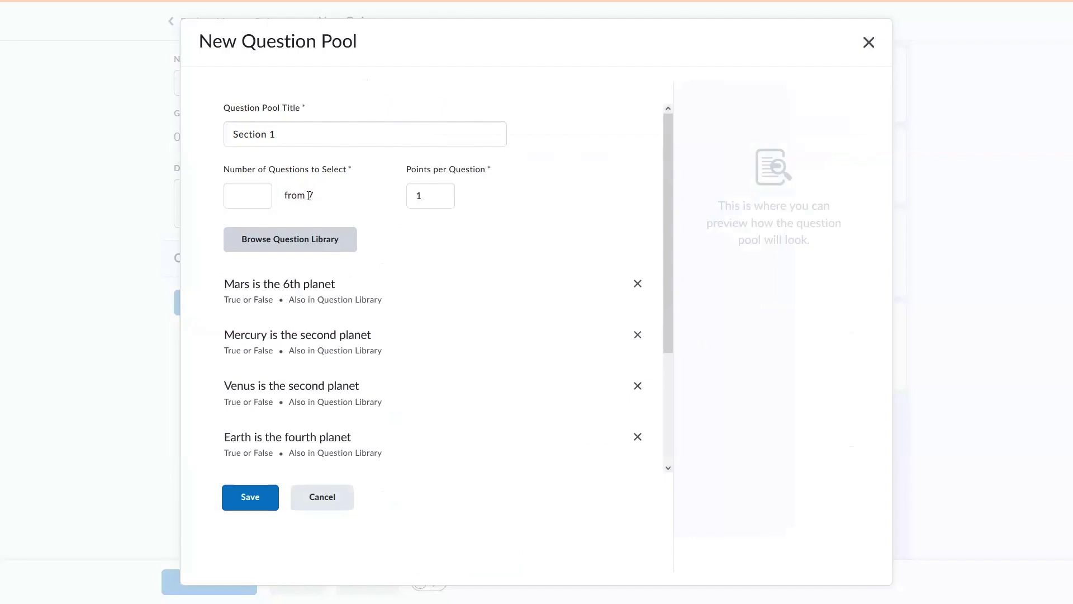
Set the pool to draw 2 questions and save it to the quiz
{"action": "left_click", "coordinate": [252, 196]}
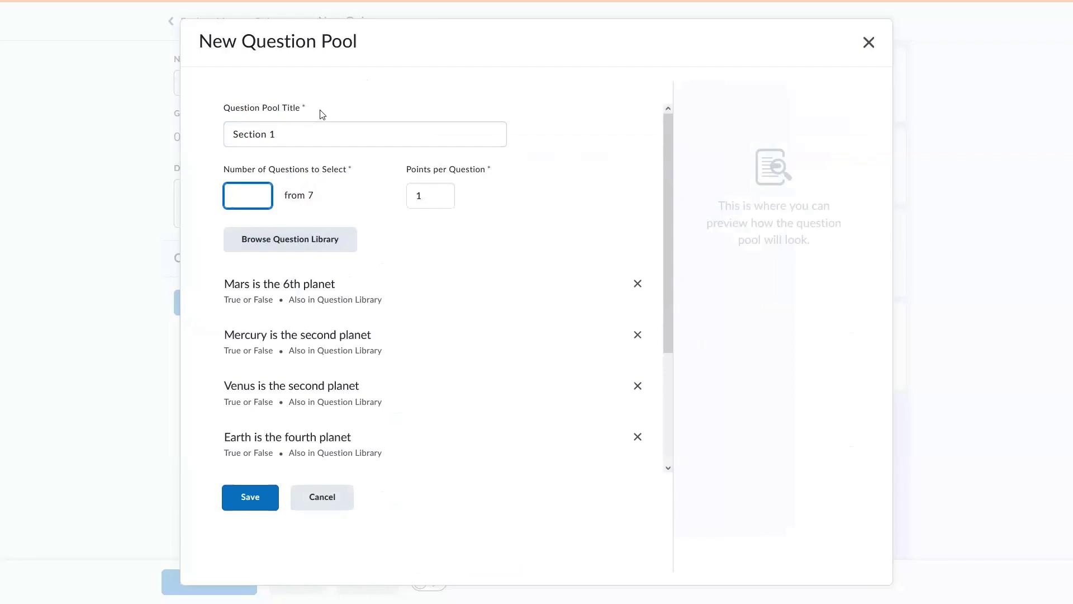
{"action": "type", "text": "2"}
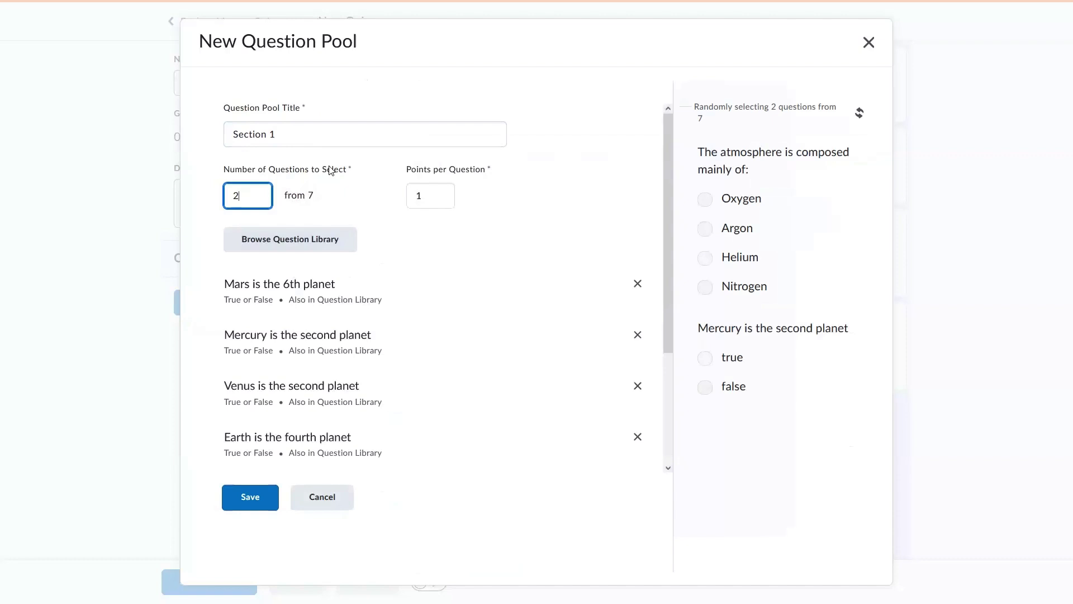
{"action": "left_click", "coordinate": [464, 481]}
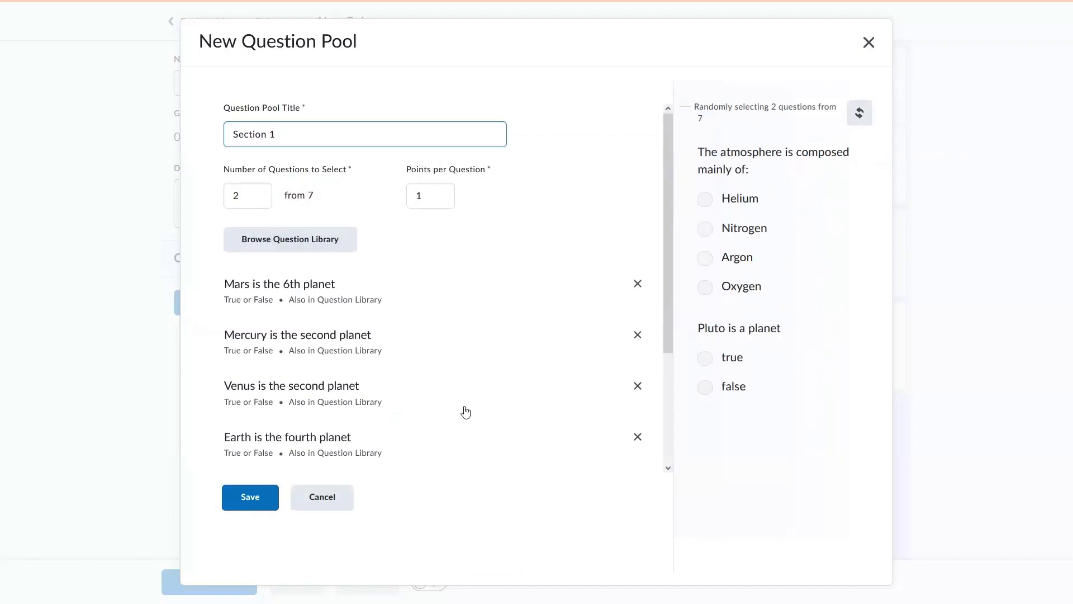
{"action": "left_click", "coordinate": [246, 497]}
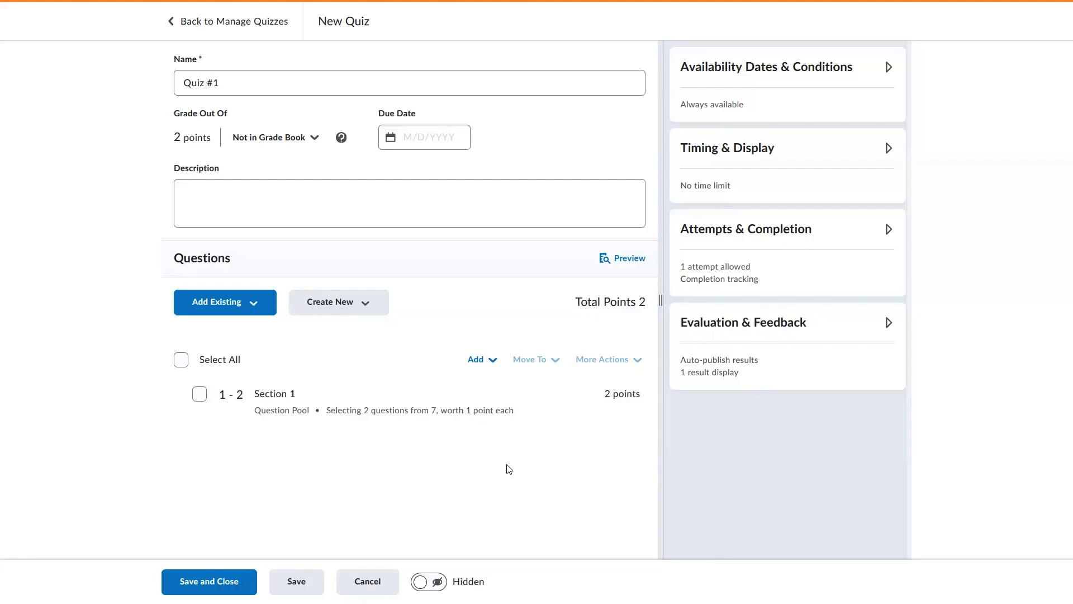
Choose to create a new section in Quiz #1
{"action": "left_click", "coordinate": [362, 298]}
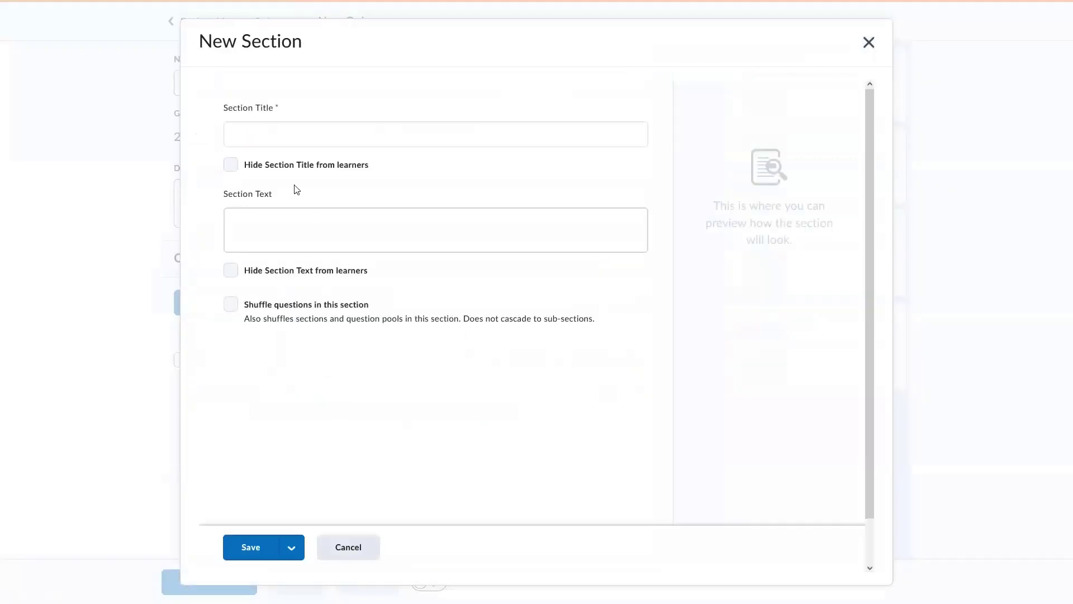
Save a section titled 'Section 2' with Hide Section Title and question shuffling enabled
{"action": "left_click", "coordinate": [295, 129]}
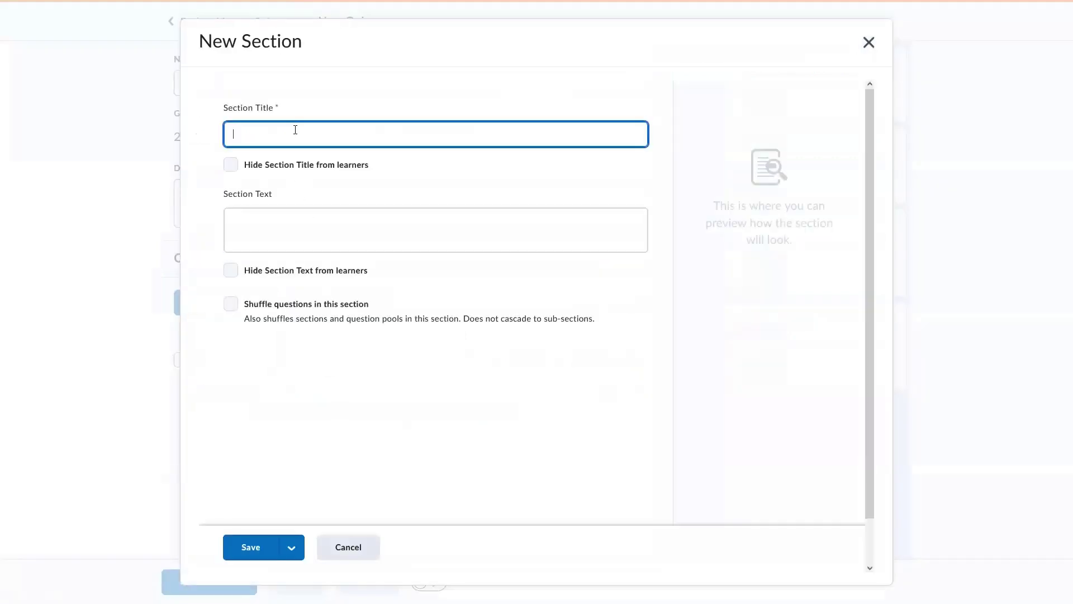
{"action": "type", "text": "Section"}
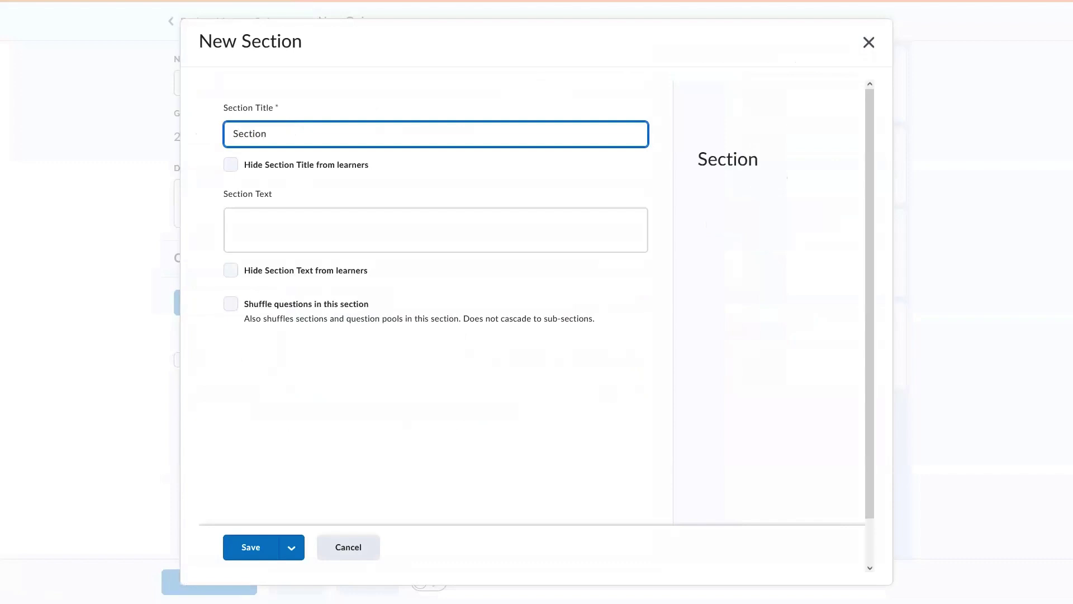
{"action": "type", "text": " 2"}
{"action": "left_click", "coordinate": [298, 166]}
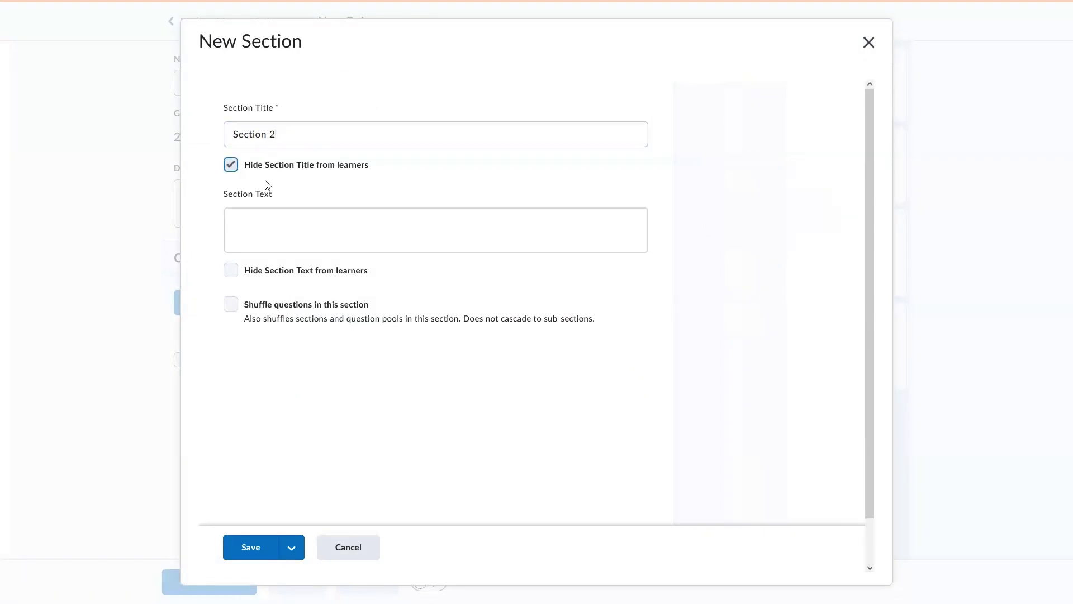
{"action": "left_click", "coordinate": [281, 297]}
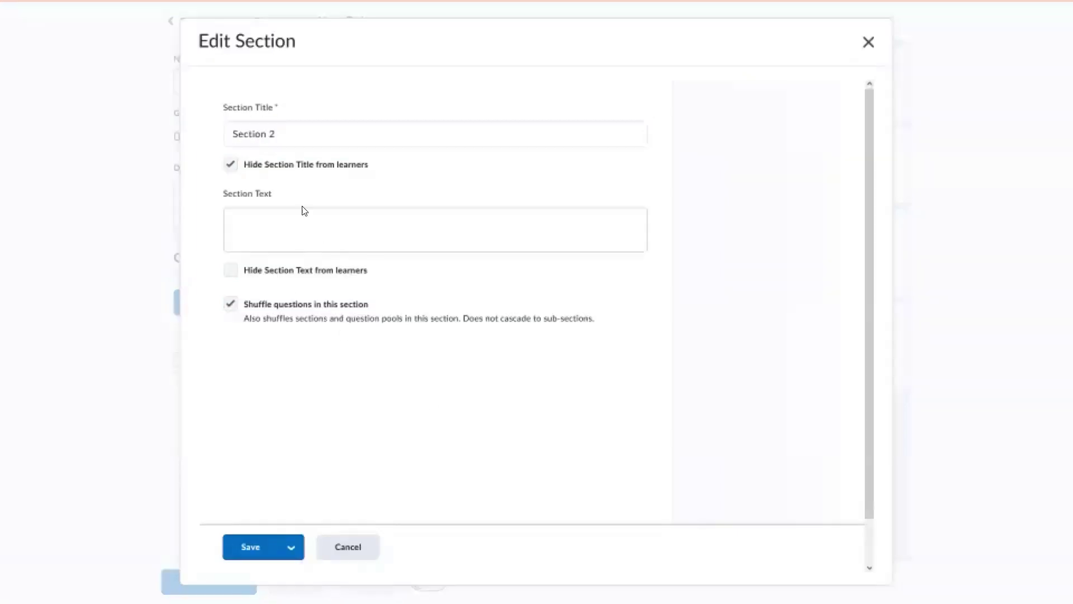
{"action": "left_click", "coordinate": [303, 211]}
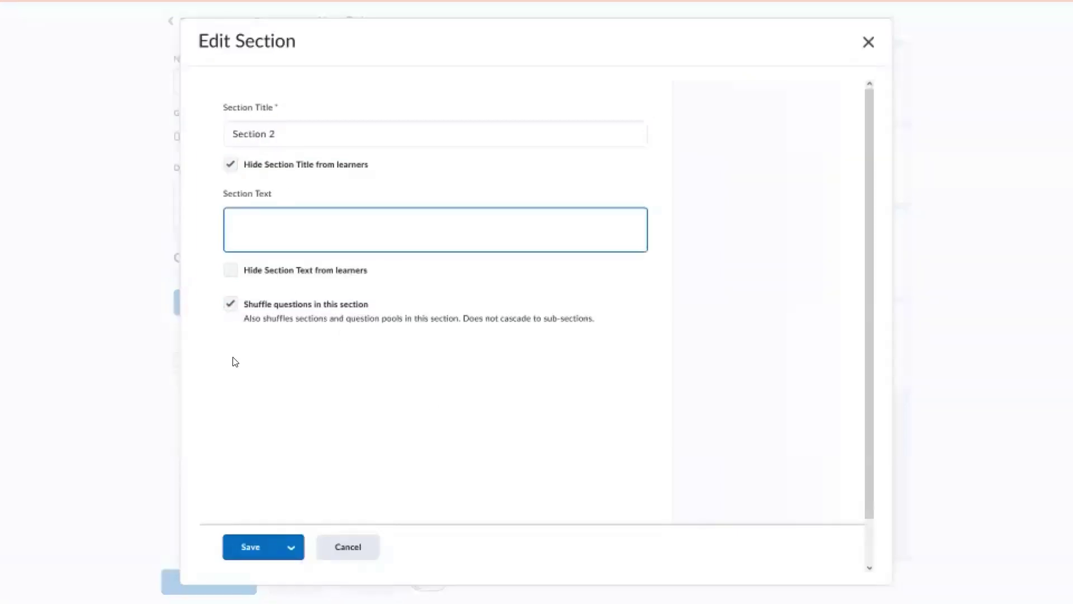
{"action": "left_click", "coordinate": [264, 459]}
{"action": "left_click", "coordinate": [246, 545]}
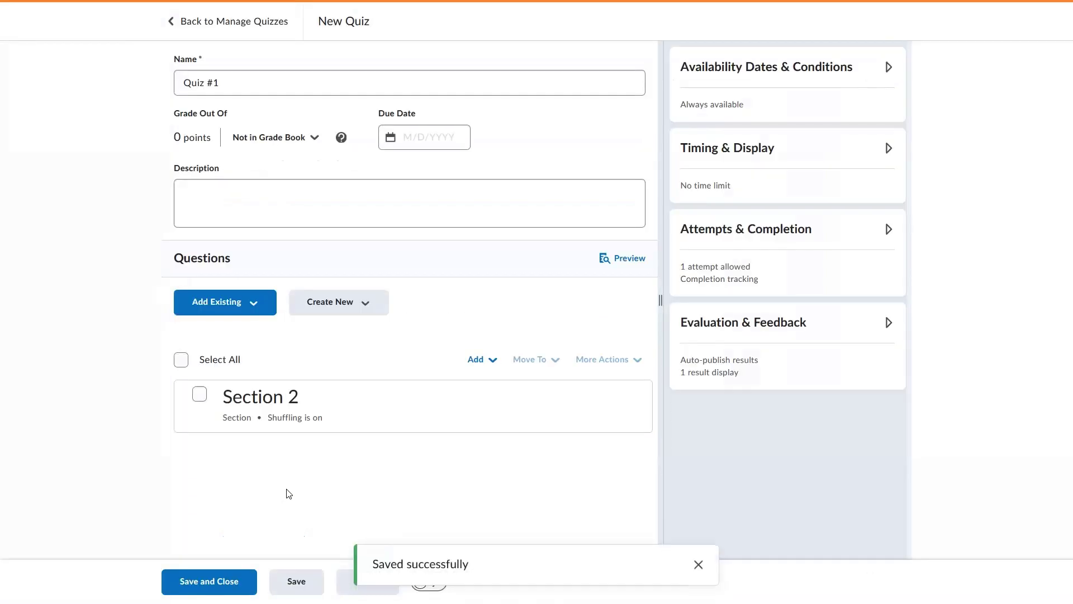
Import the Mars and Mercury true/false questions from the question library into Section 2
{"action": "left_click", "coordinate": [359, 303]}
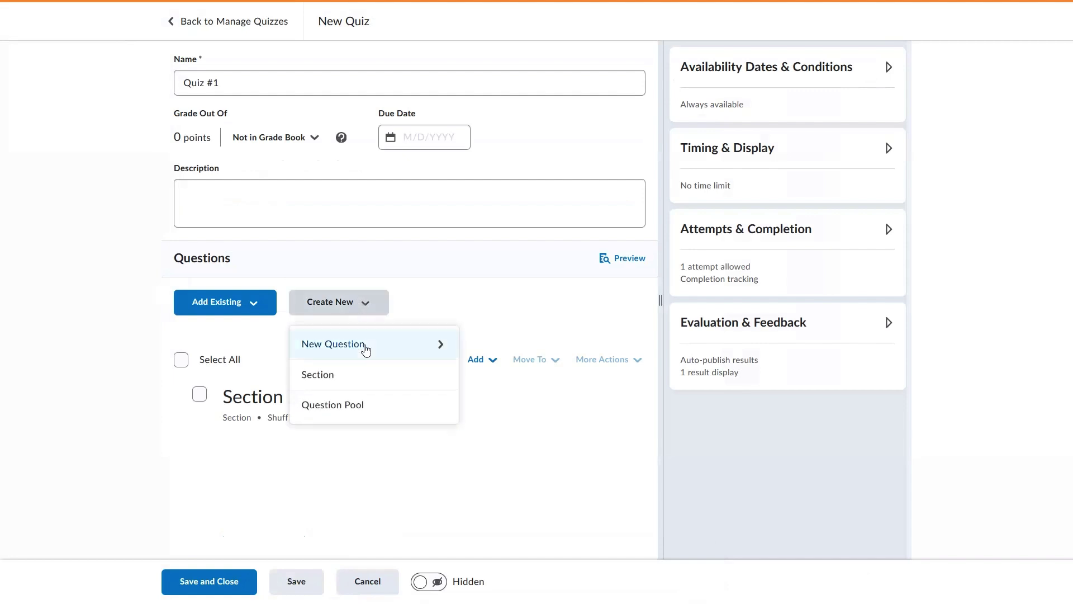
{"action": "left_click", "coordinate": [122, 322]}
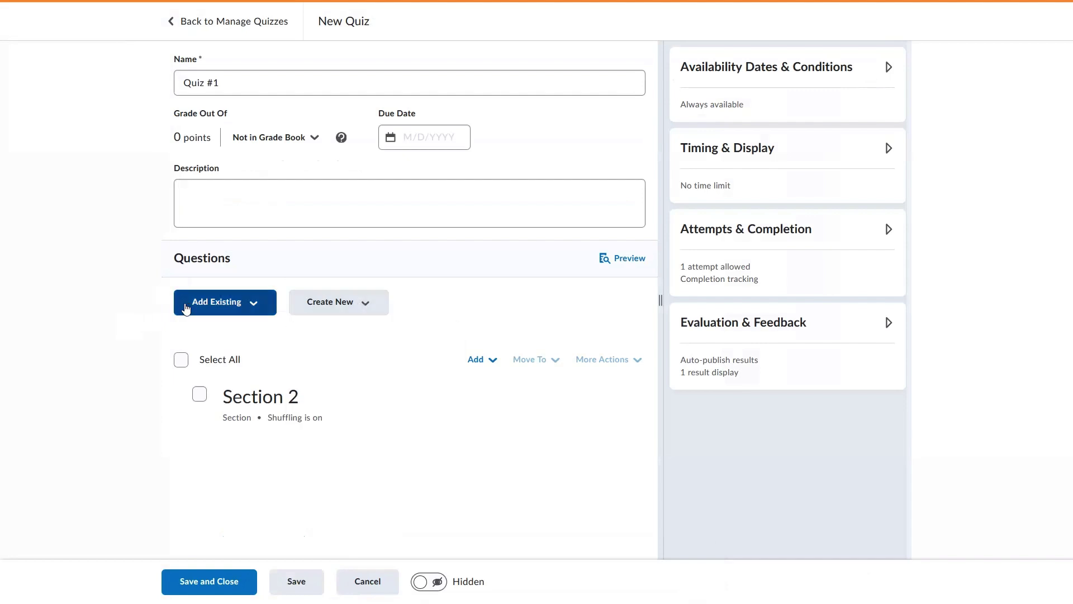
{"action": "left_click", "coordinate": [188, 311]}
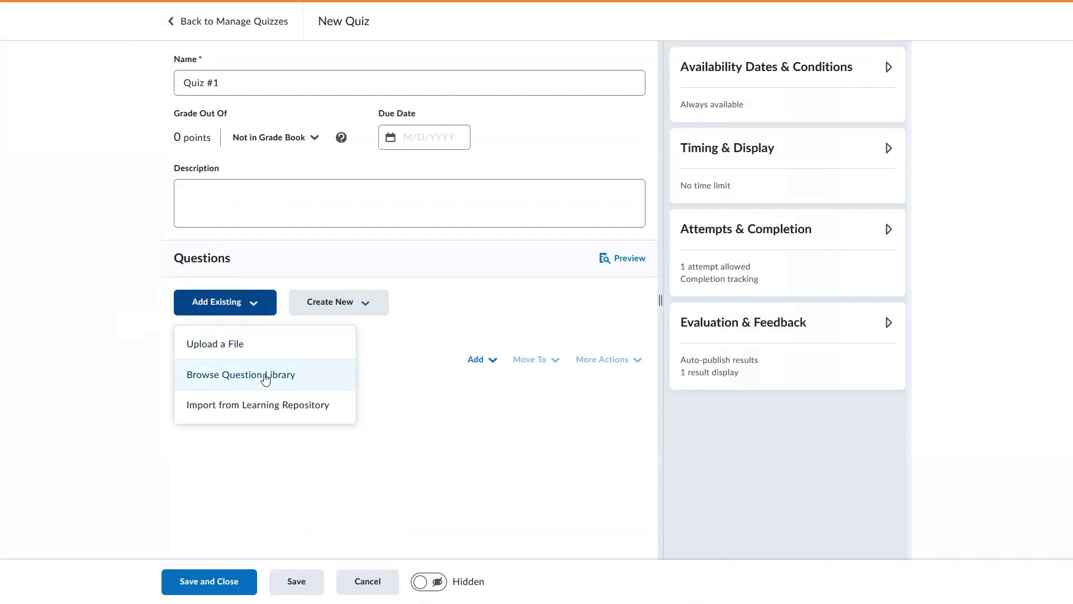
{"action": "left_click", "coordinate": [232, 308]}
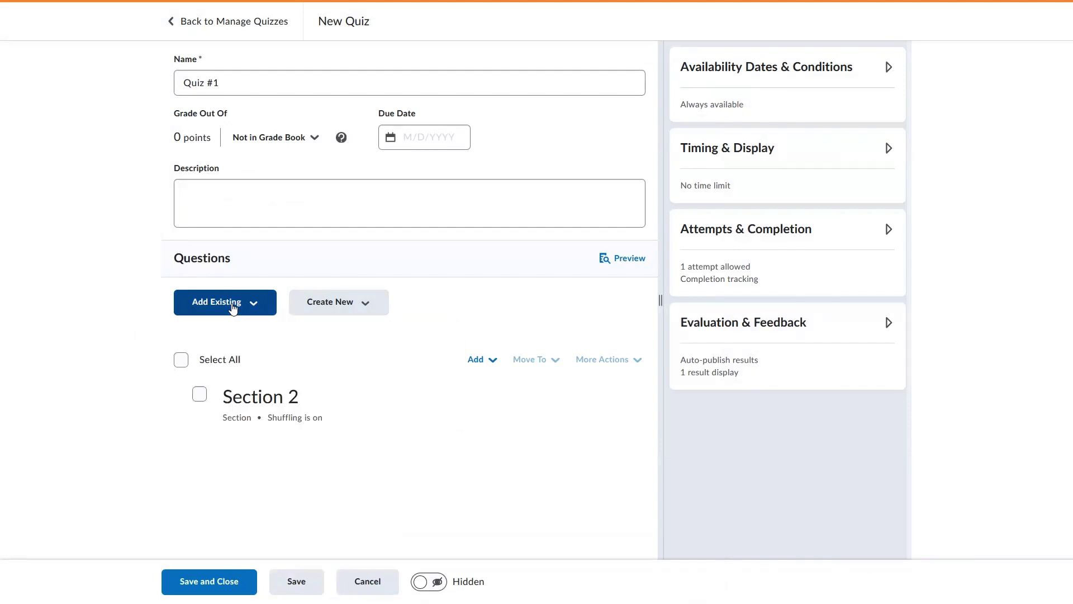
{"action": "left_click", "coordinate": [231, 308]}
{"action": "left_click", "coordinate": [263, 376]}
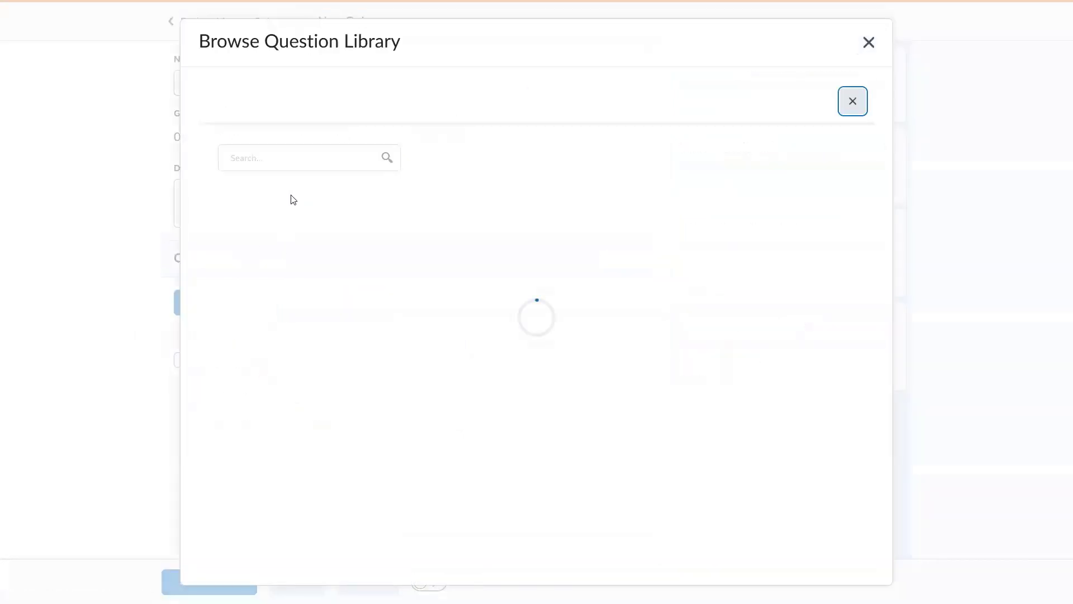
{"action": "left_click", "coordinate": [227, 198]}
{"action": "left_click", "coordinate": [226, 243]}
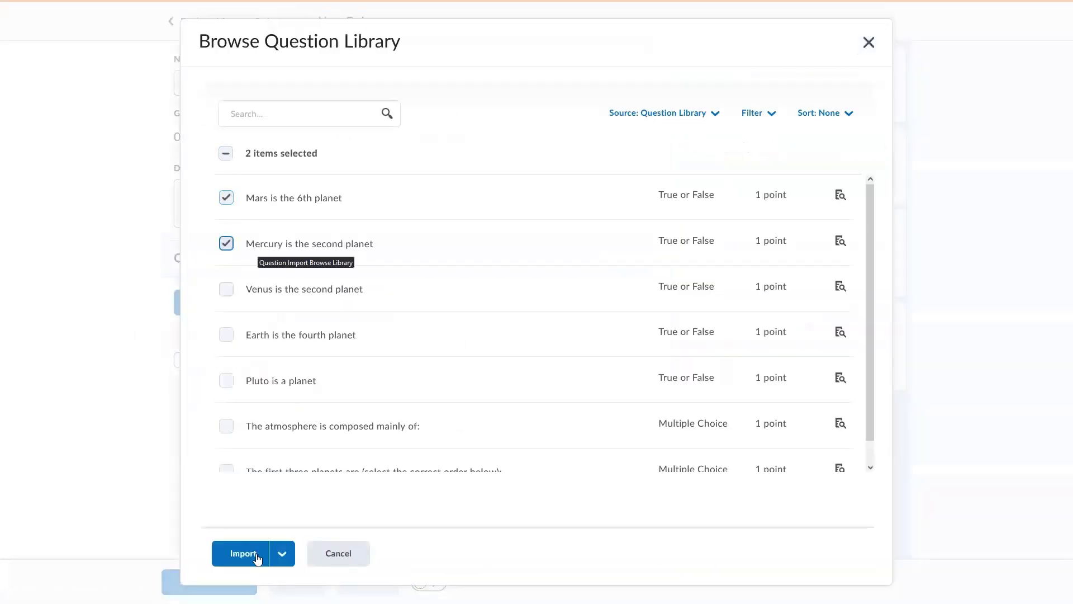
{"action": "left_click", "coordinate": [243, 553]}
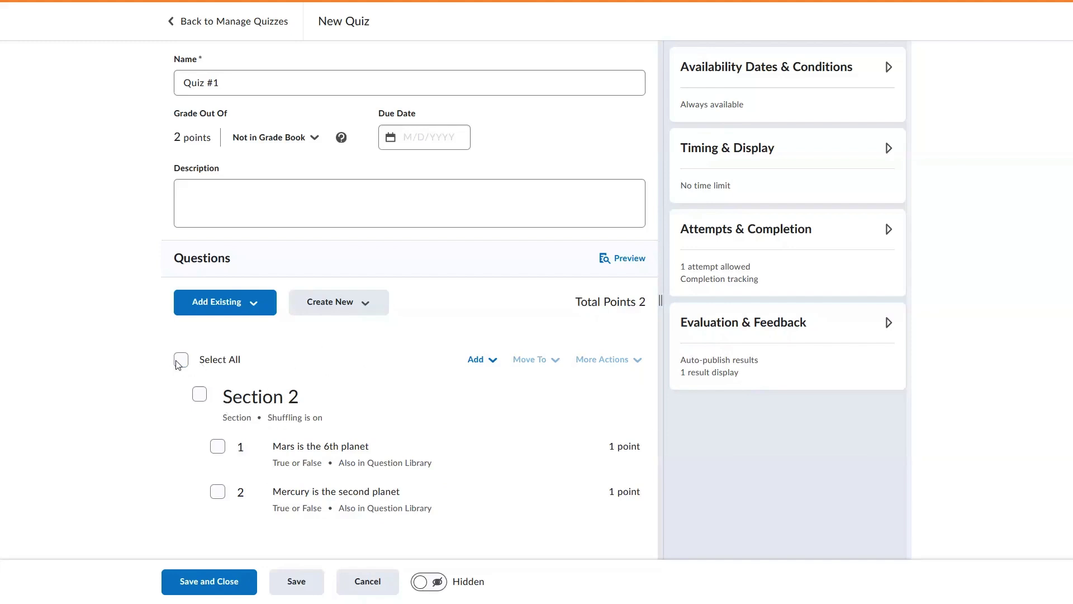
Delete Section 2 and its questions from Quiz #1
{"action": "left_click", "coordinate": [606, 360]}
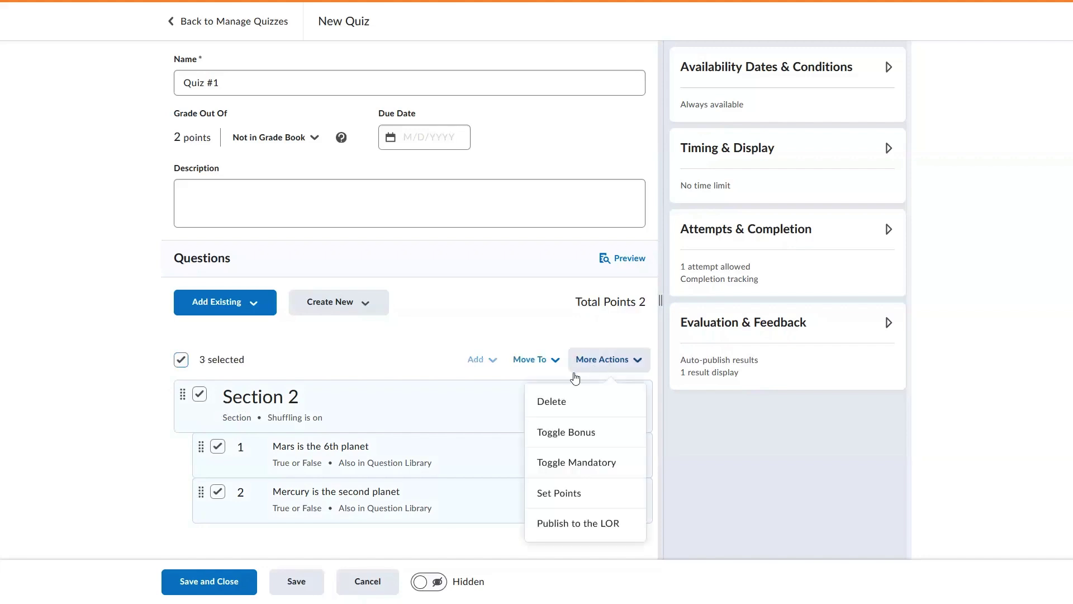
{"action": "left_click", "coordinate": [591, 404]}
{"action": "left_click", "coordinate": [461, 116]}
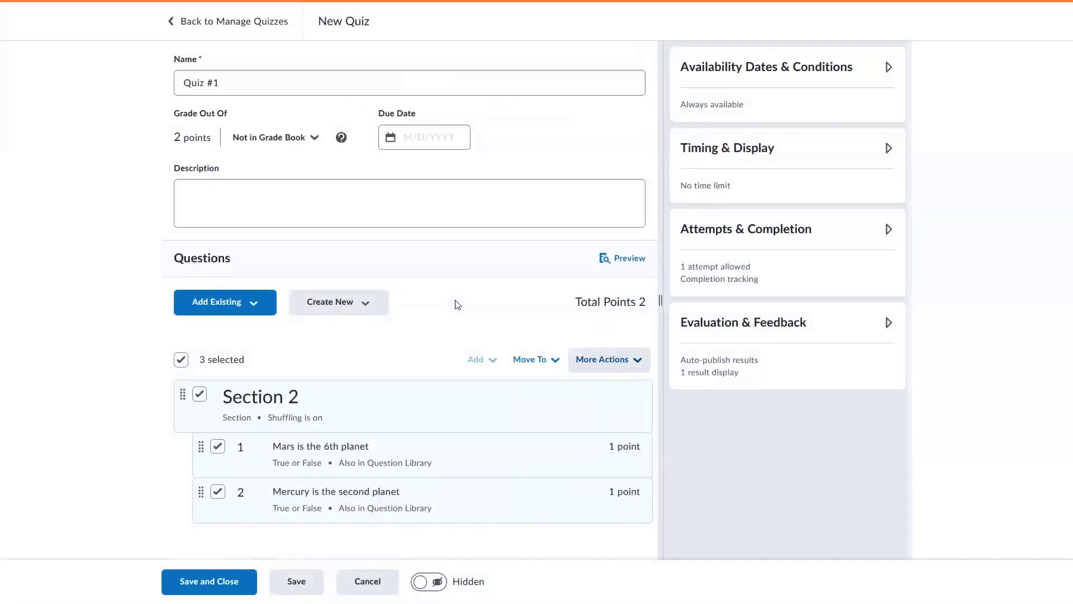
Import the Mars, Mercury and Venus library questions, then enable Shuffle questions and sections
{"action": "left_click", "coordinate": [234, 304]}
{"action": "left_click", "coordinate": [263, 376]}
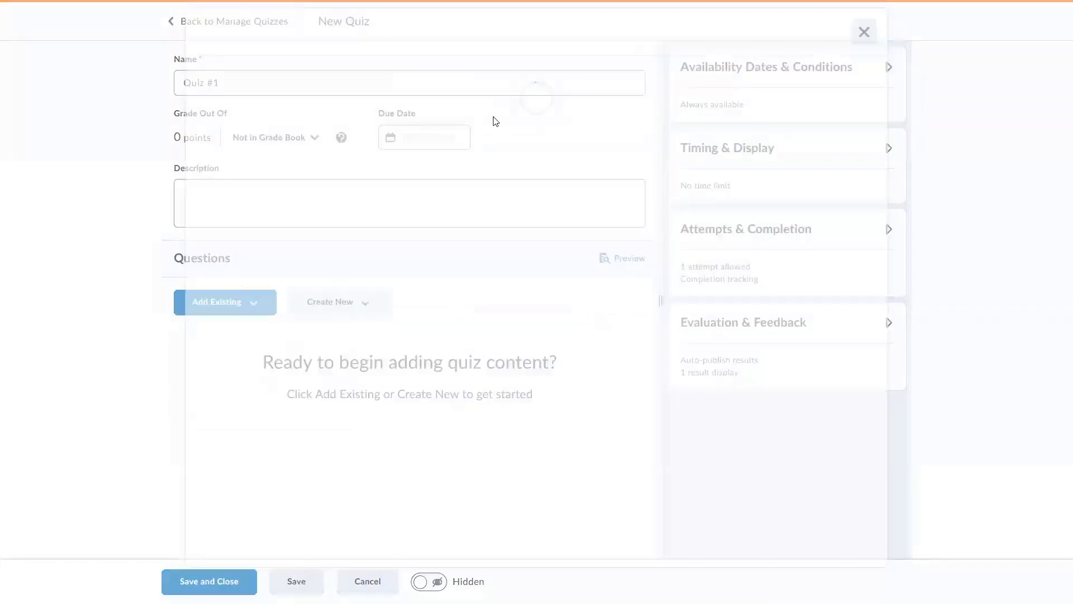
{"action": "left_click", "coordinate": [291, 197]}
{"action": "left_click", "coordinate": [307, 244]}
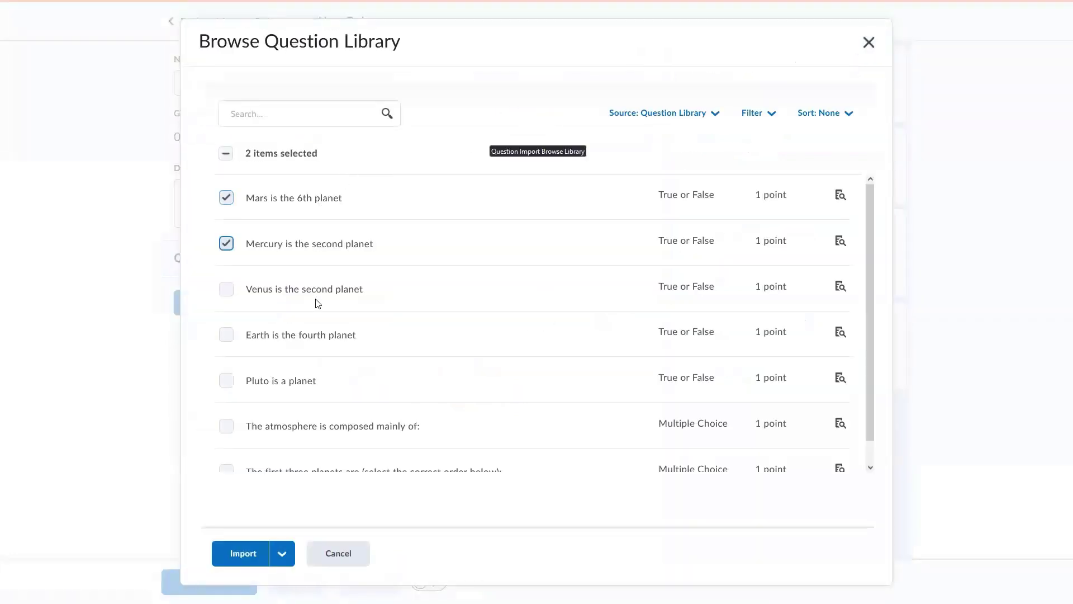
{"action": "left_click", "coordinate": [265, 307]}
{"action": "left_click", "coordinate": [239, 553]}
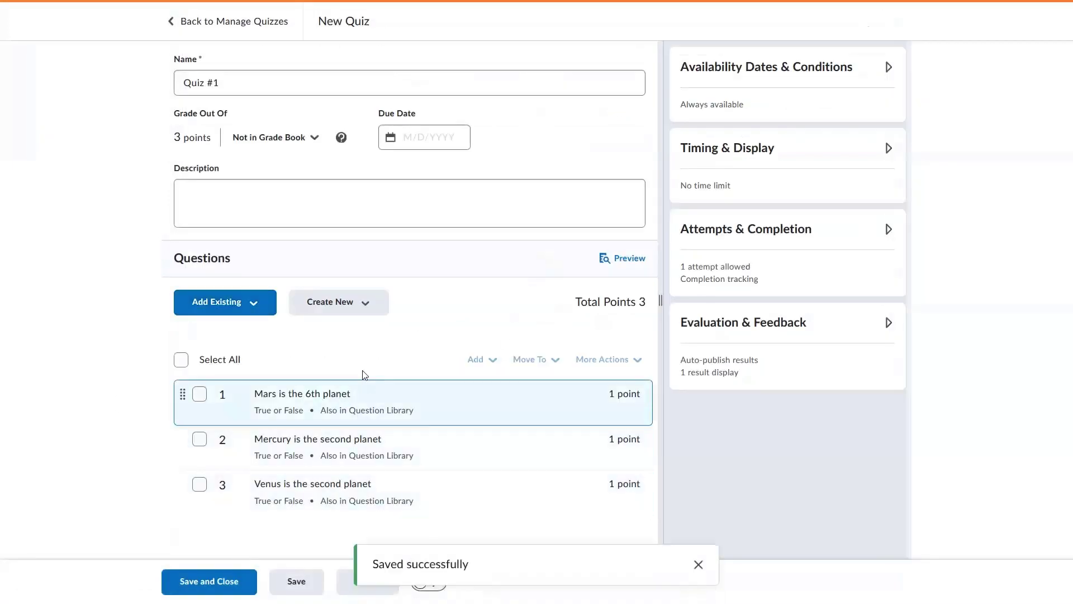
{"action": "left_click", "coordinate": [819, 148]}
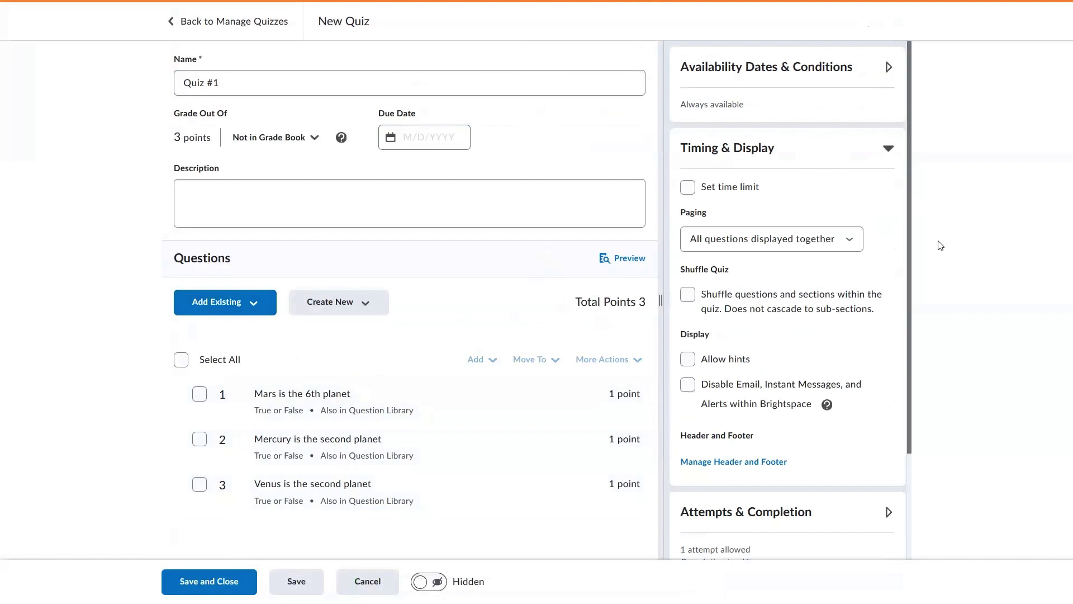
{"action": "left_click", "coordinate": [792, 299]}
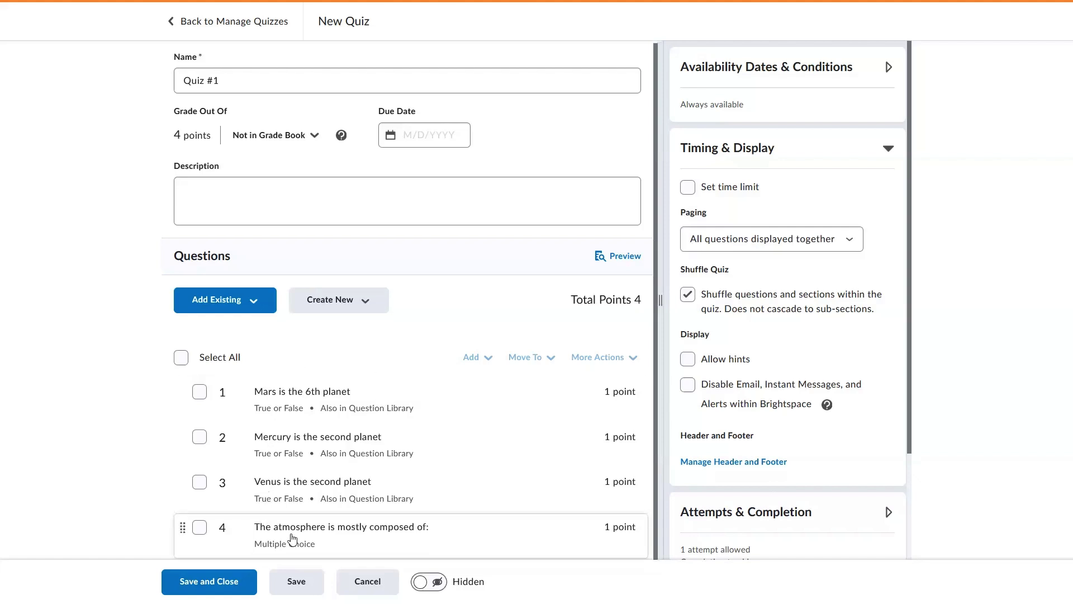
Turn on Randomize answer order for the atmosphere multiple-choice question and close its editor
{"action": "left_click", "coordinate": [423, 527]}
{"action": "scroll", "coordinate": [447, 101], "scroll_direction": "down", "scroll_amount": 5}
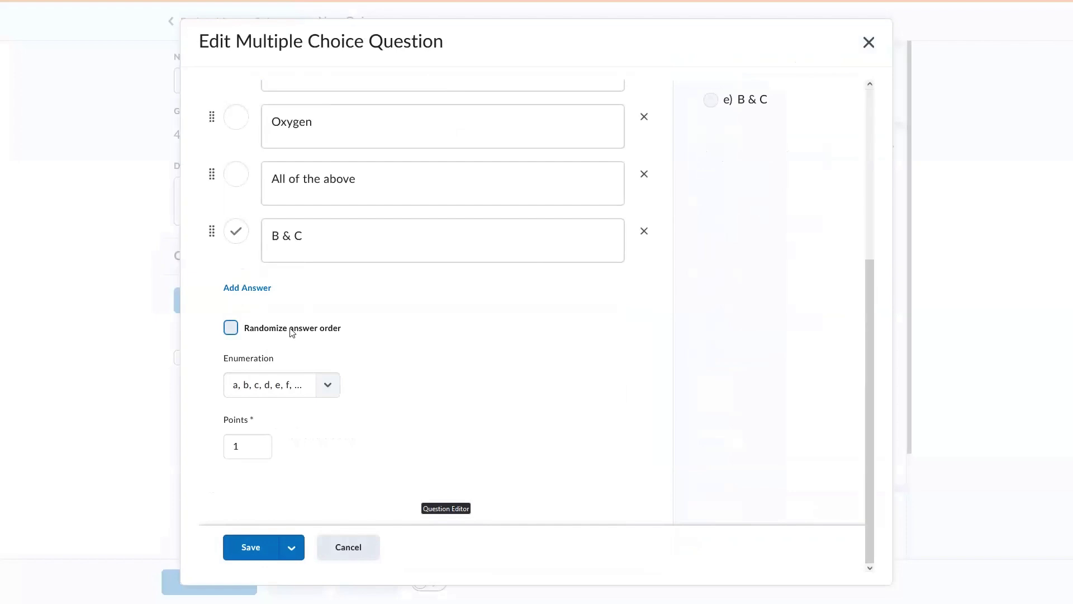
{"action": "scroll", "coordinate": [388, 347], "scroll_direction": "up", "scroll_amount": 4}
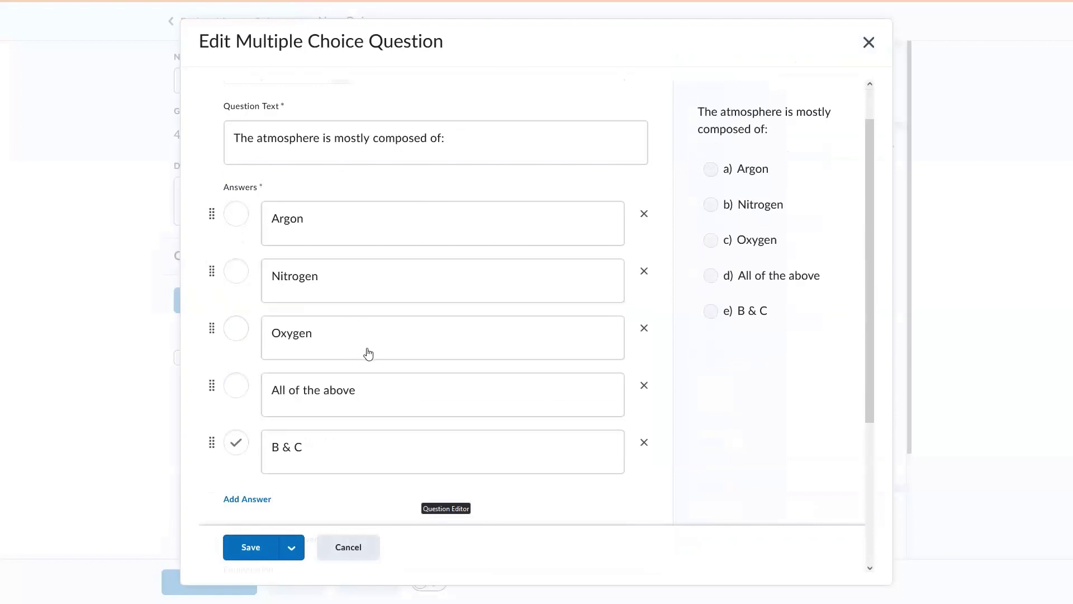
{"action": "scroll", "coordinate": [369, 363], "scroll_direction": "down", "scroll_amount": 1}
{"action": "scroll", "coordinate": [366, 383], "scroll_direction": "down", "scroll_amount": 2}
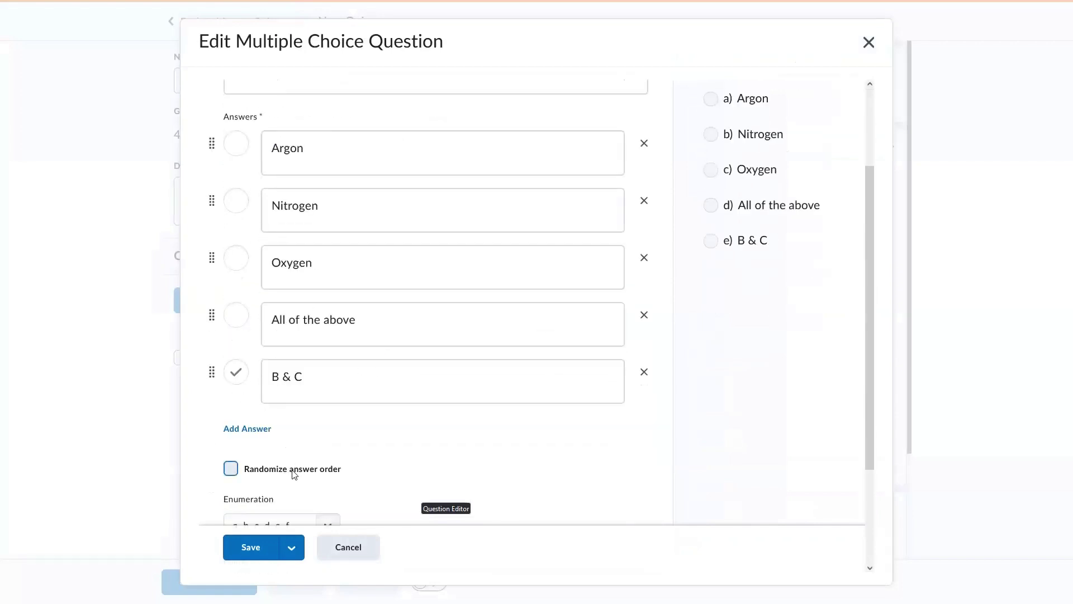
{"action": "left_click", "coordinate": [295, 474]}
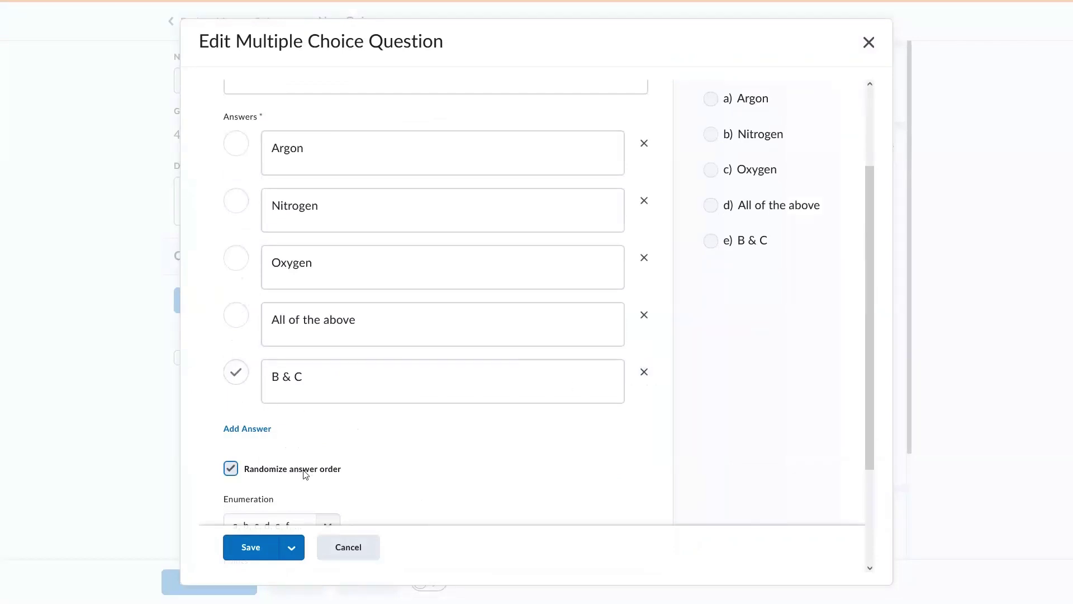
{"action": "left_click", "coordinate": [347, 548]}
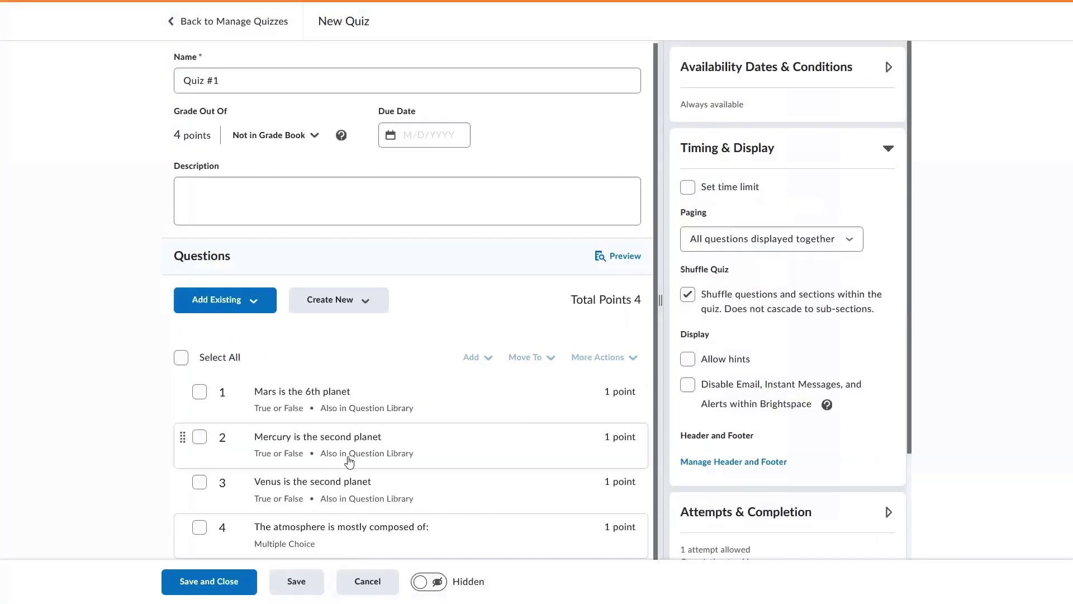